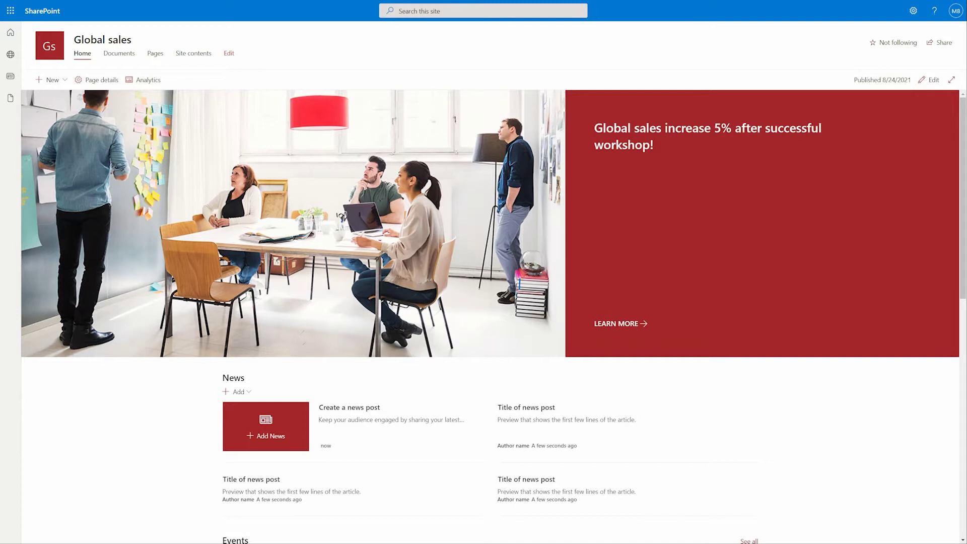
scroll(213, 217, down, 1)
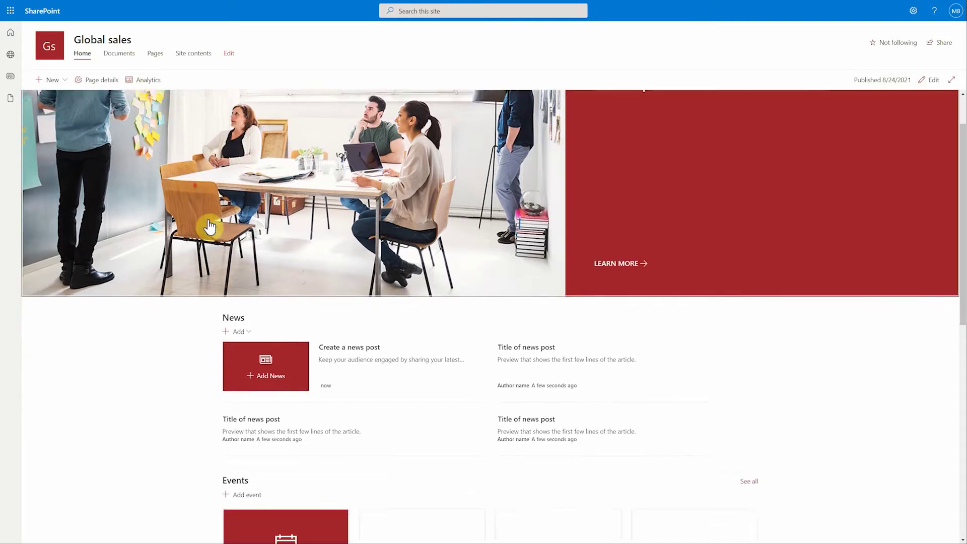
scroll(213, 218, down, 1)
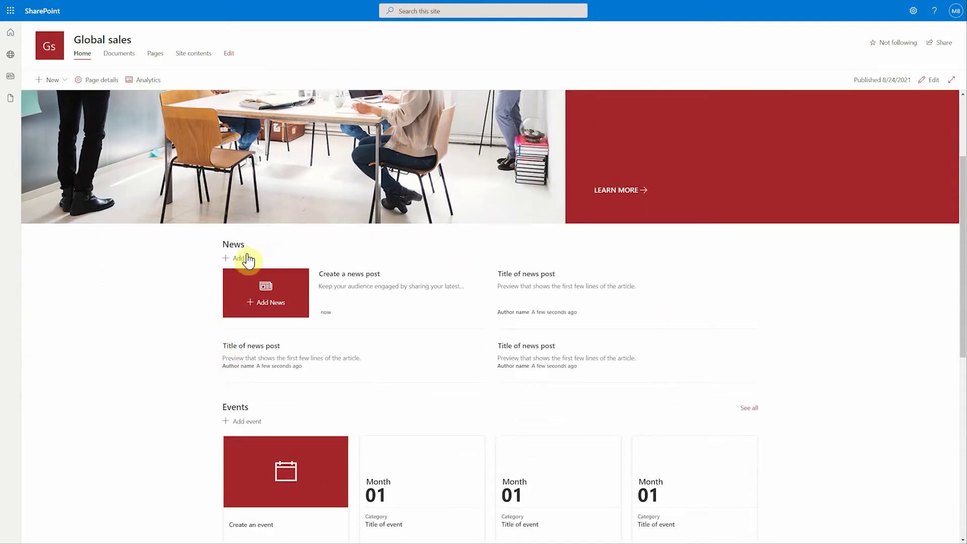
scroll(232, 310, up, 2)
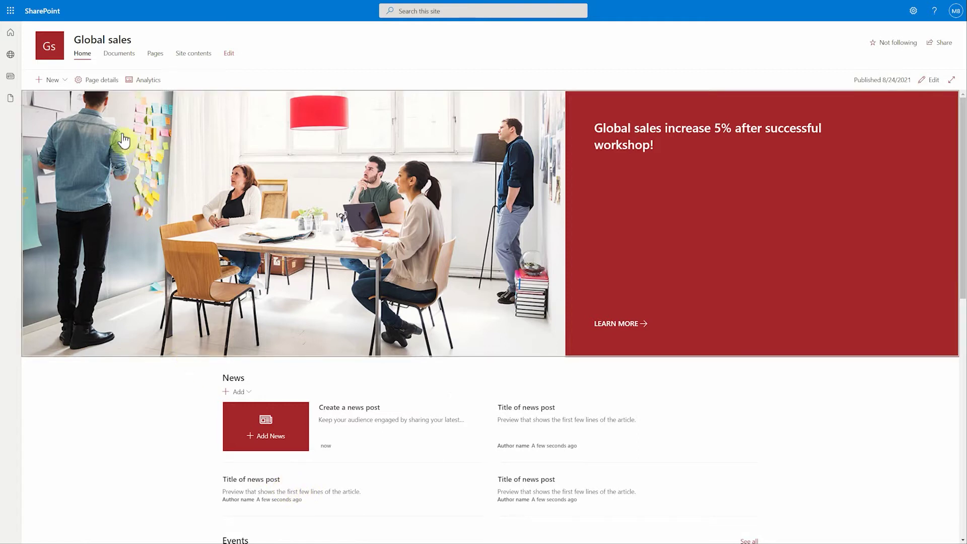
Start a news post, preview the Visual and Basic text templates, and keep Blank
click(48, 84)
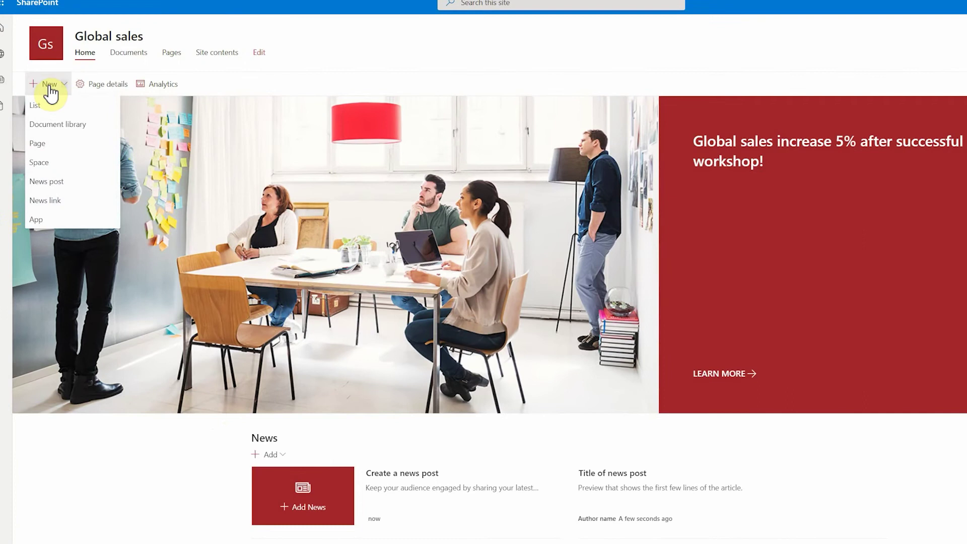
click(73, 186)
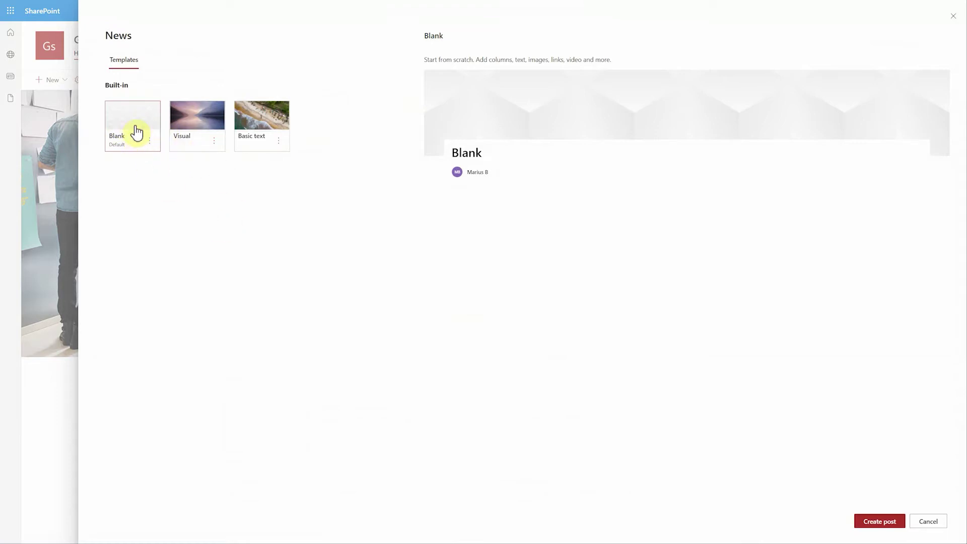
click(204, 131)
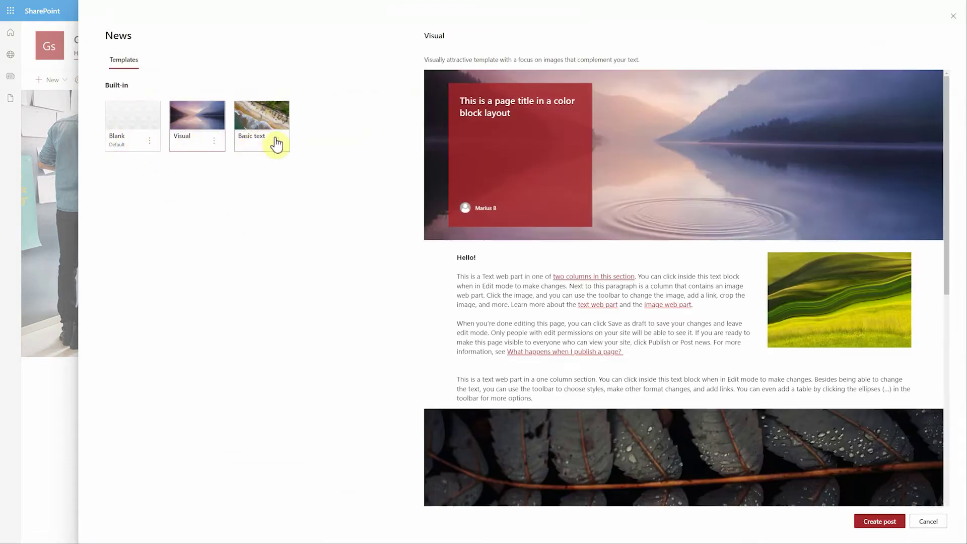
click(261, 120)
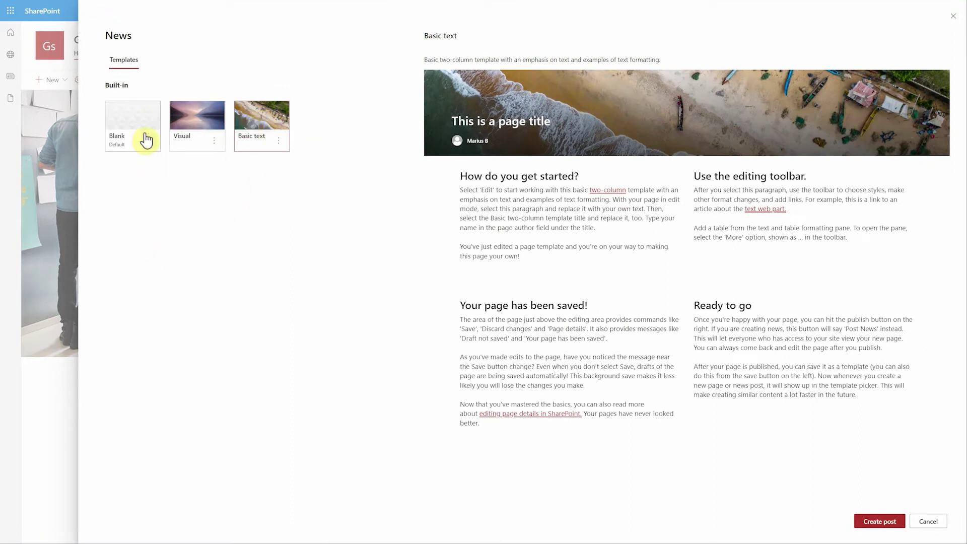
click(138, 120)
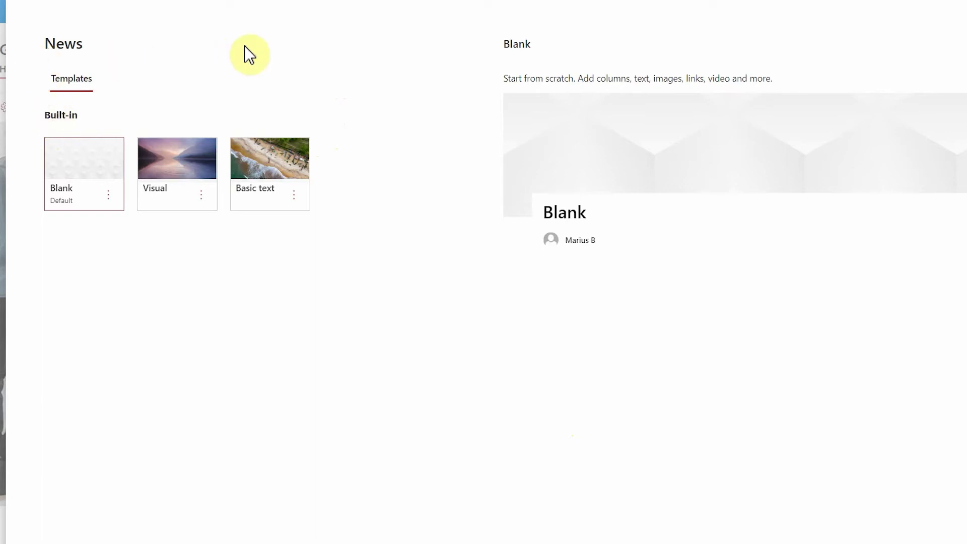
click(76, 175)
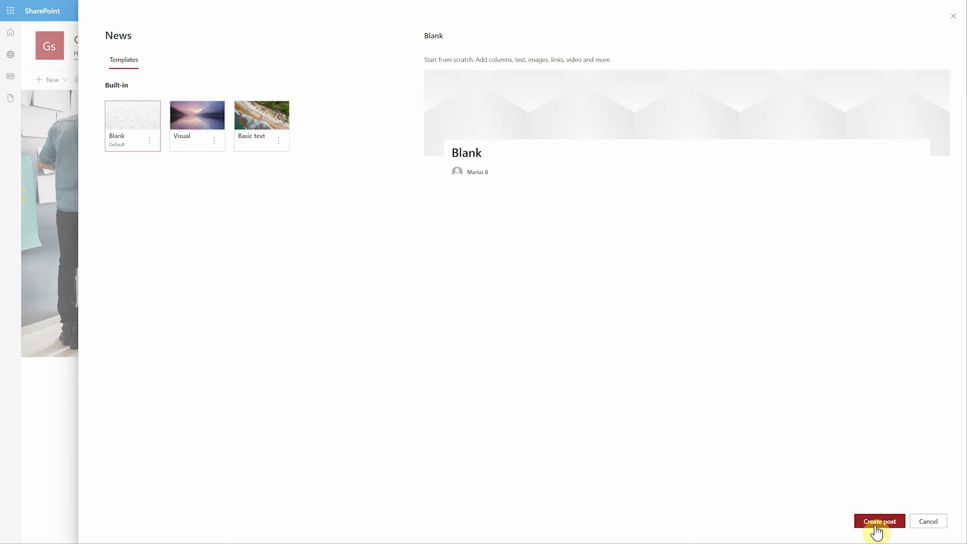
Create the post titled 'We have some fantastic news!' and swap the default author for a colleague
click(878, 523)
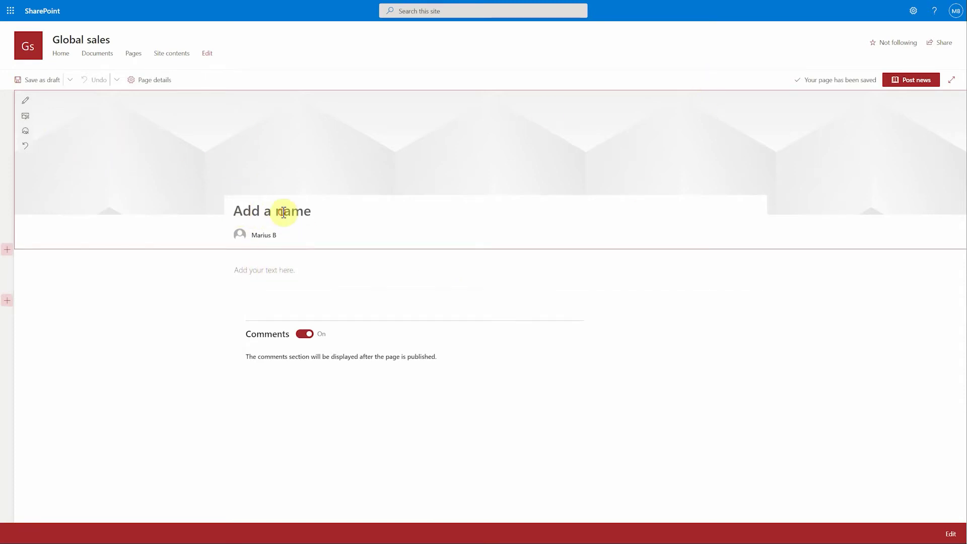
text(We have some fantastic news!)
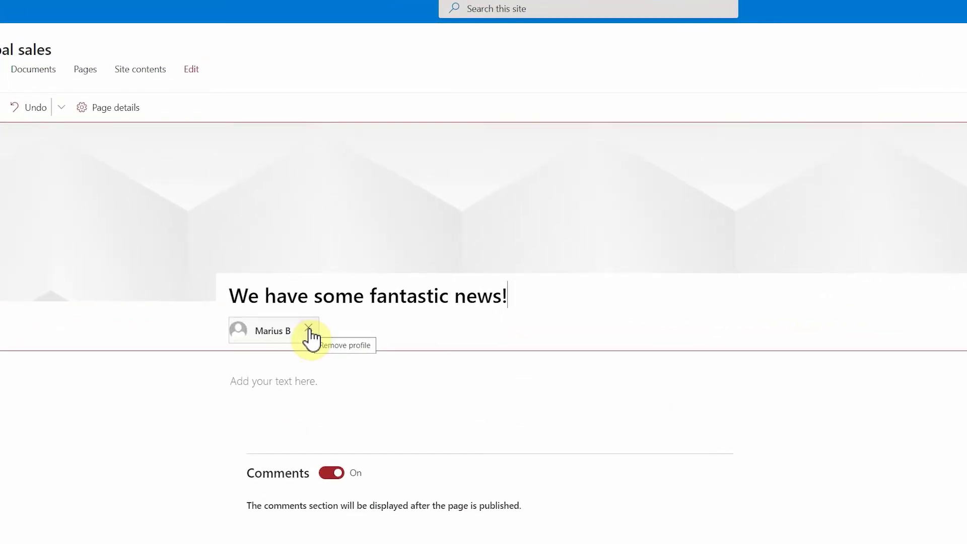
click(310, 330)
text(henr)
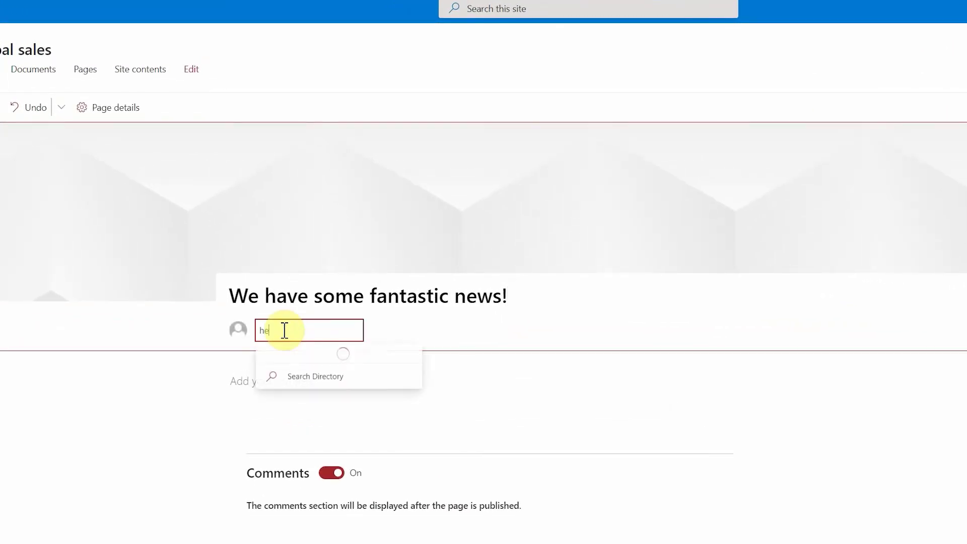
key(Return)
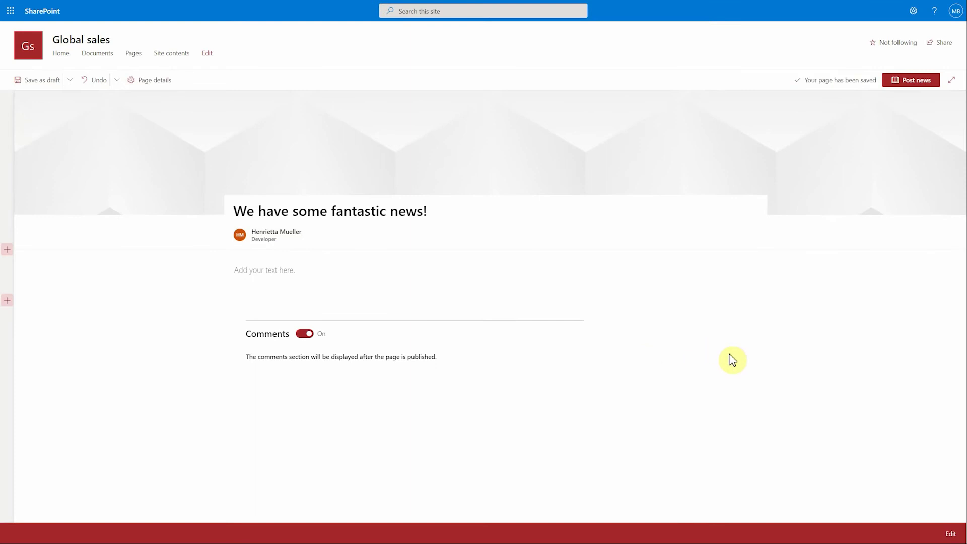
Try the Plain, Image and title, and Color block title layouts, then keep Overlap
click(25, 103)
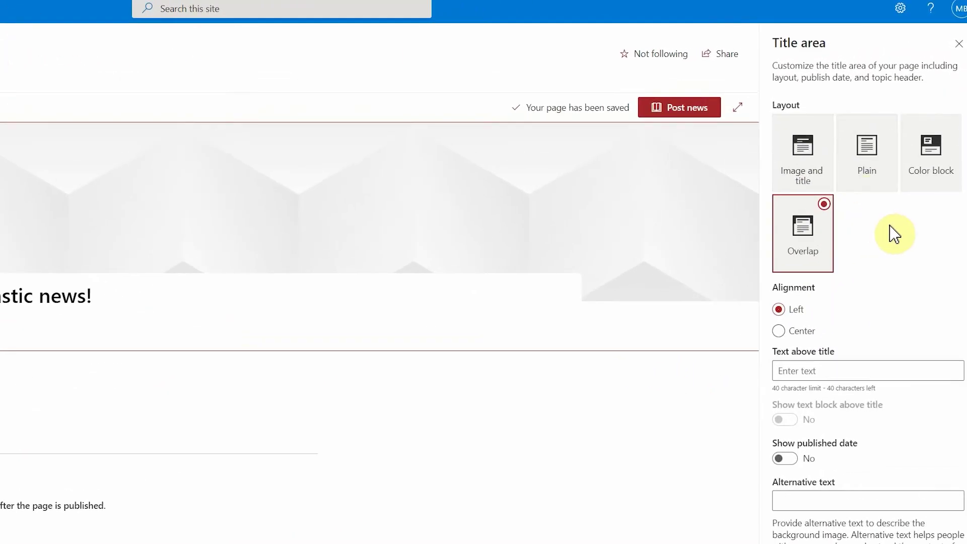
click(871, 170)
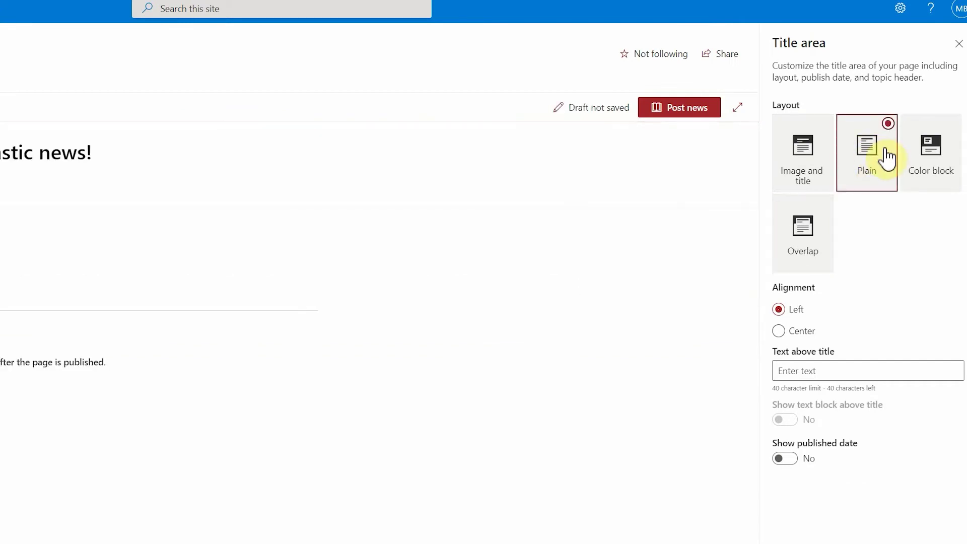
click(847, 112)
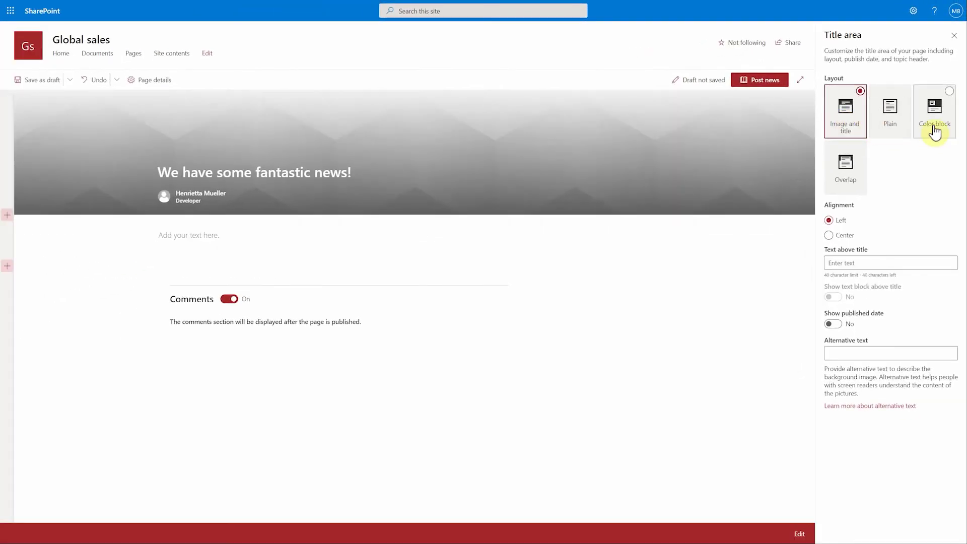
click(936, 130)
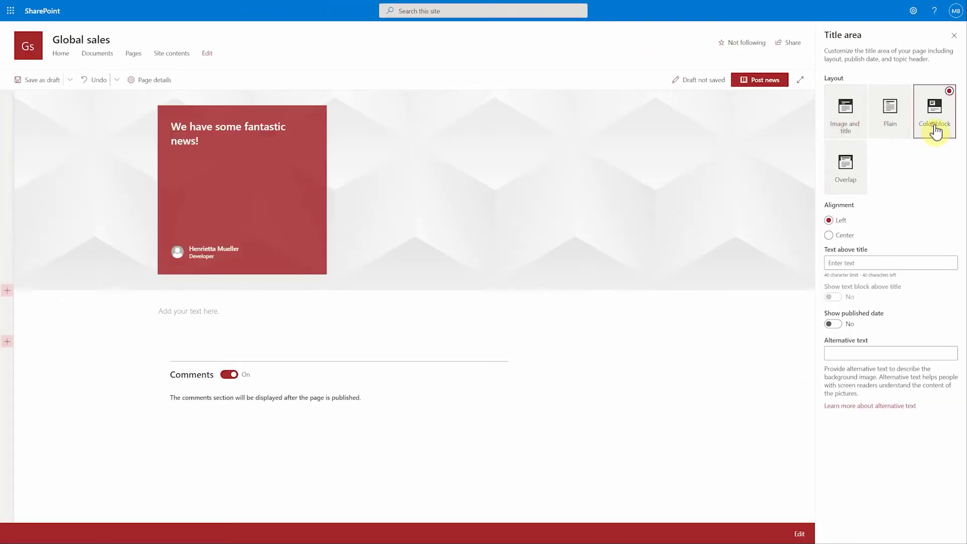
click(850, 179)
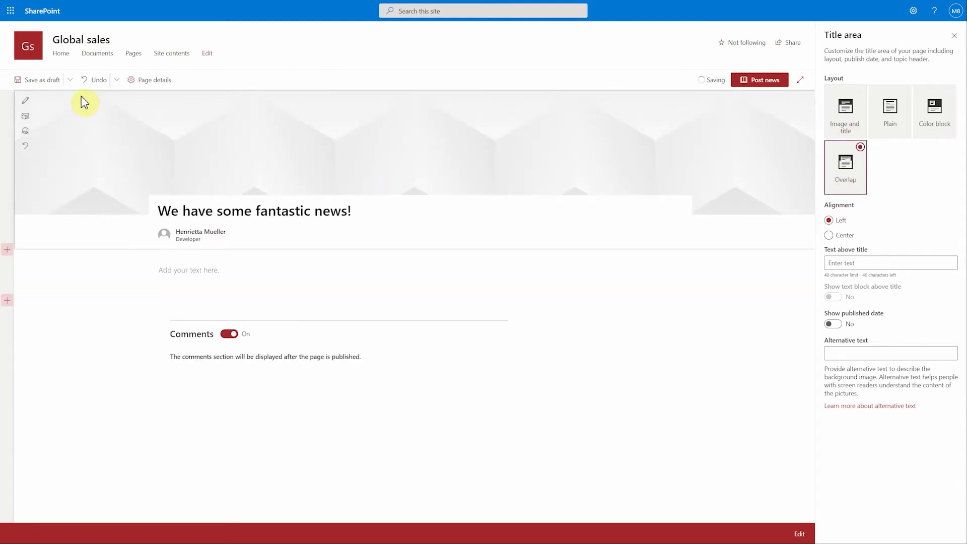
click(25, 118)
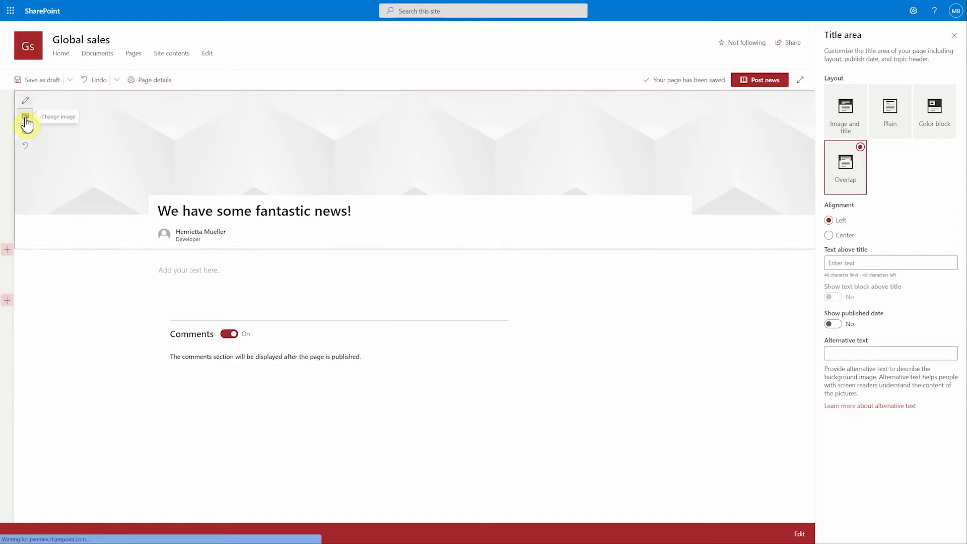
Insert the stock photo of hands adjusting a wristwatch as the title area background
click(128, 99)
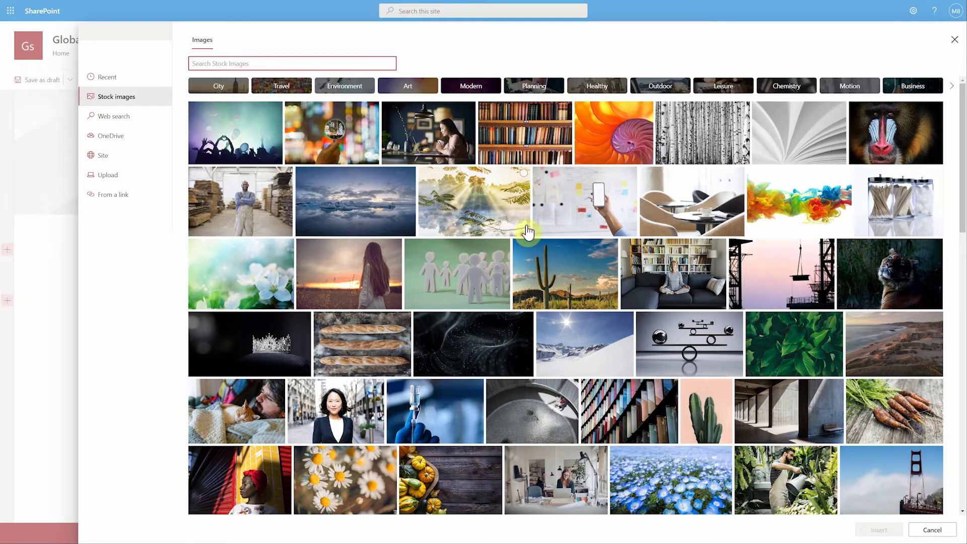
scroll(711, 214, down, 1)
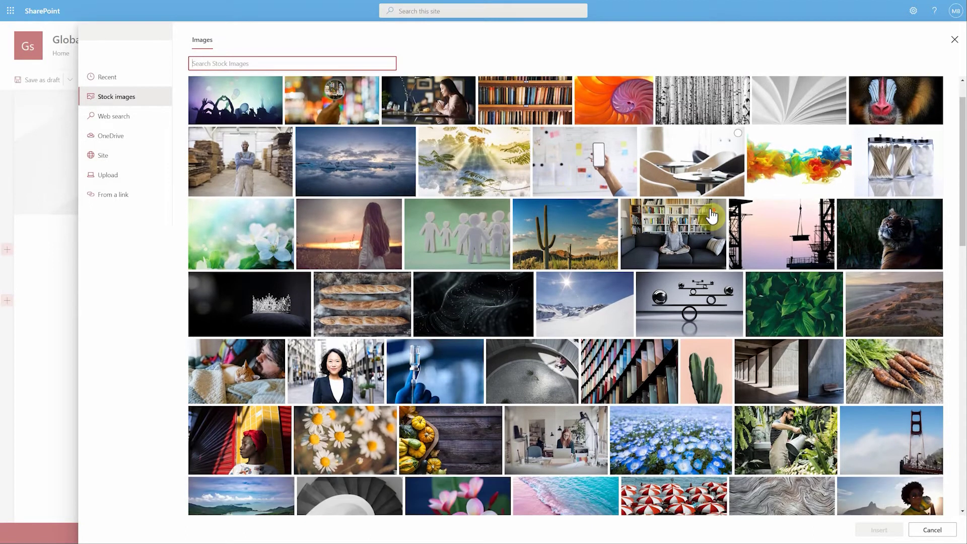
scroll(711, 216, down, 1)
scroll(660, 270, down, 1)
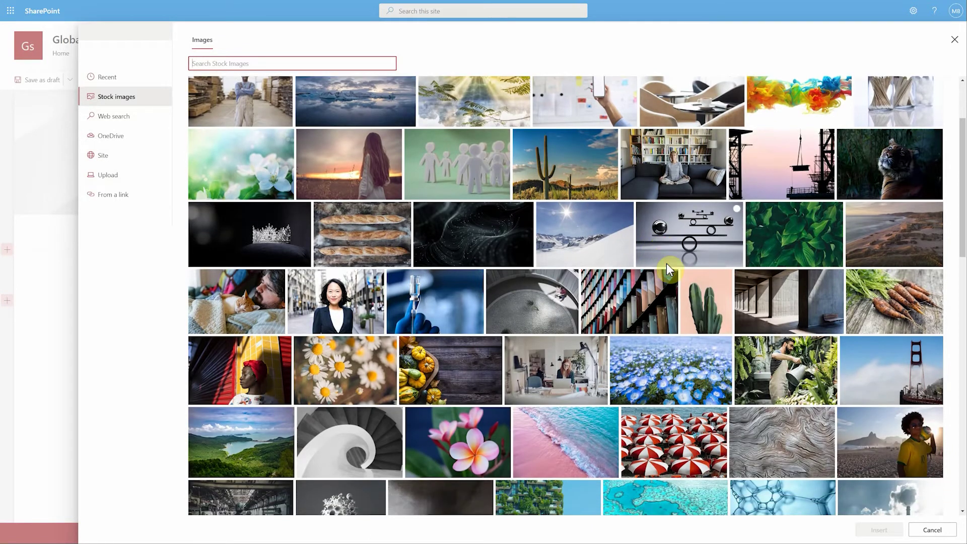
scroll(661, 269, down, 1)
scroll(505, 295, down, 1)
scroll(506, 295, down, 1)
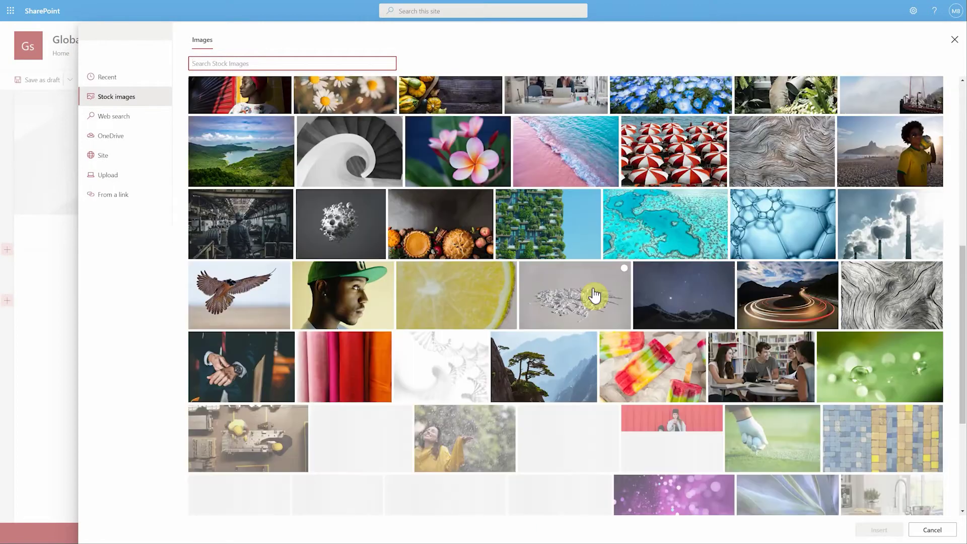
scroll(594, 280, down, 1)
scroll(594, 281, down, 1)
click(240, 236)
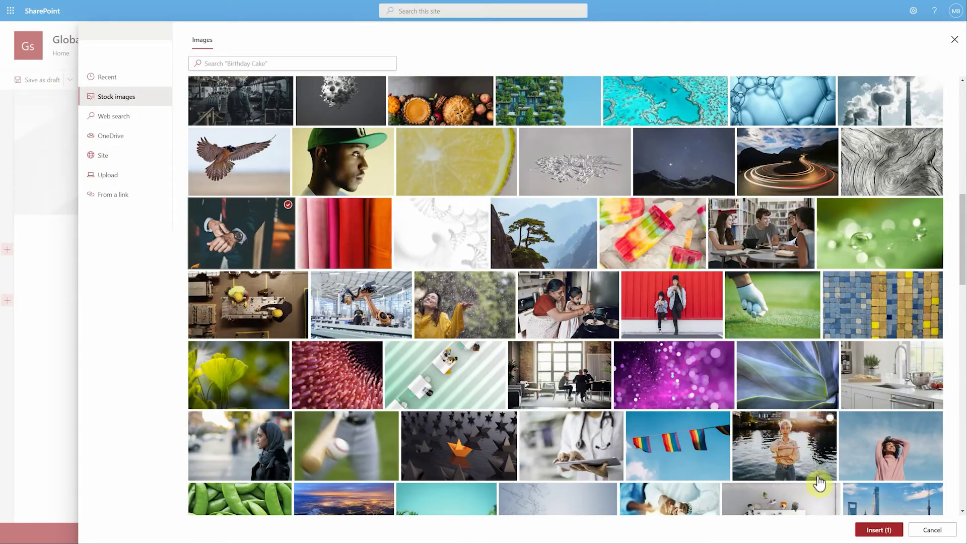
click(877, 529)
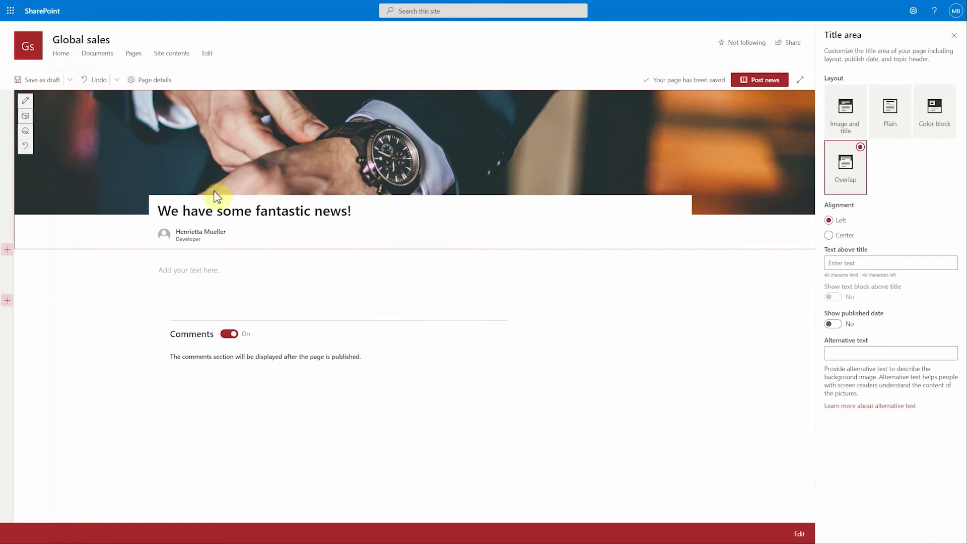
Move the banner image's focal point onto the watch face and close the title area settings
click(25, 135)
drag(416, 155, 396, 158)
click(394, 157)
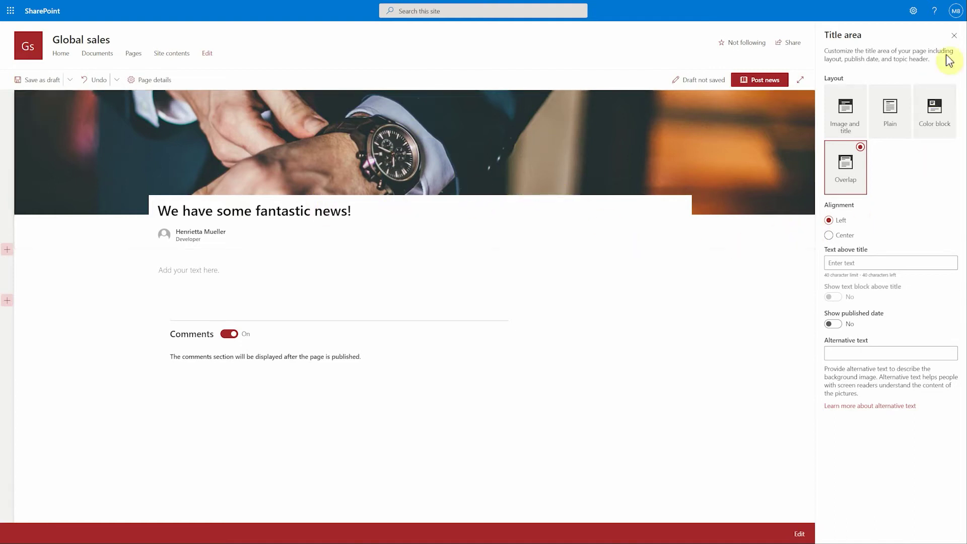
click(953, 35)
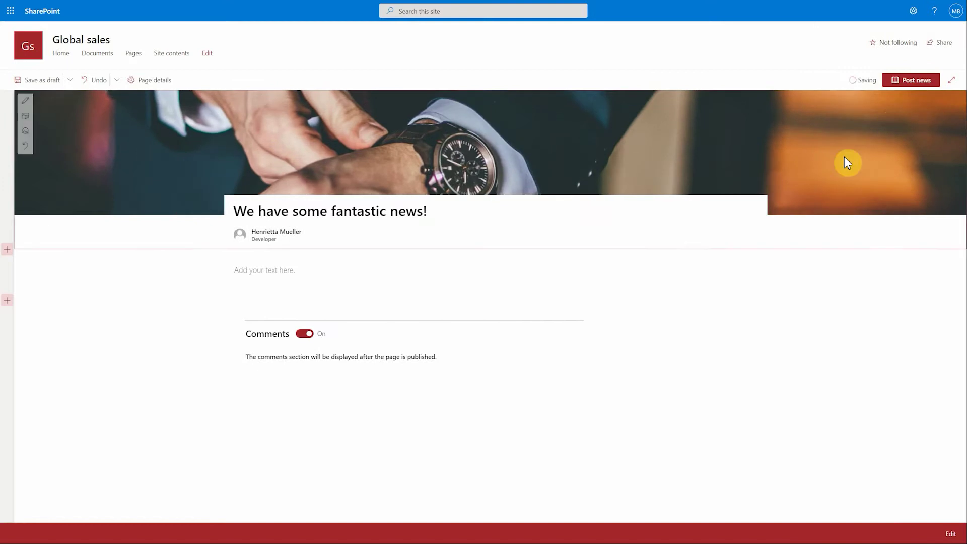
click(273, 273)
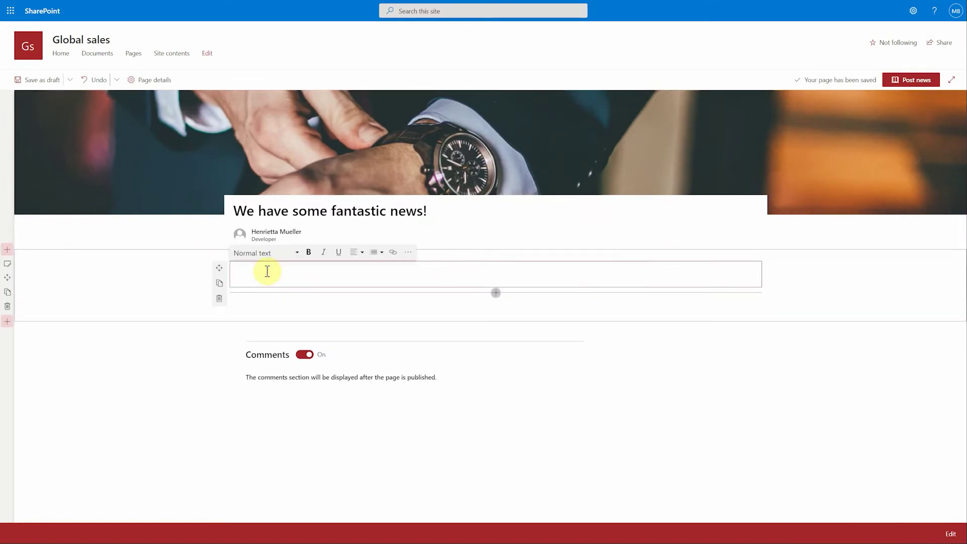
Paste Lorem ipsum placeholder paragraphs into the body, opening the web part list but adding nothing
key(ctrl+v)
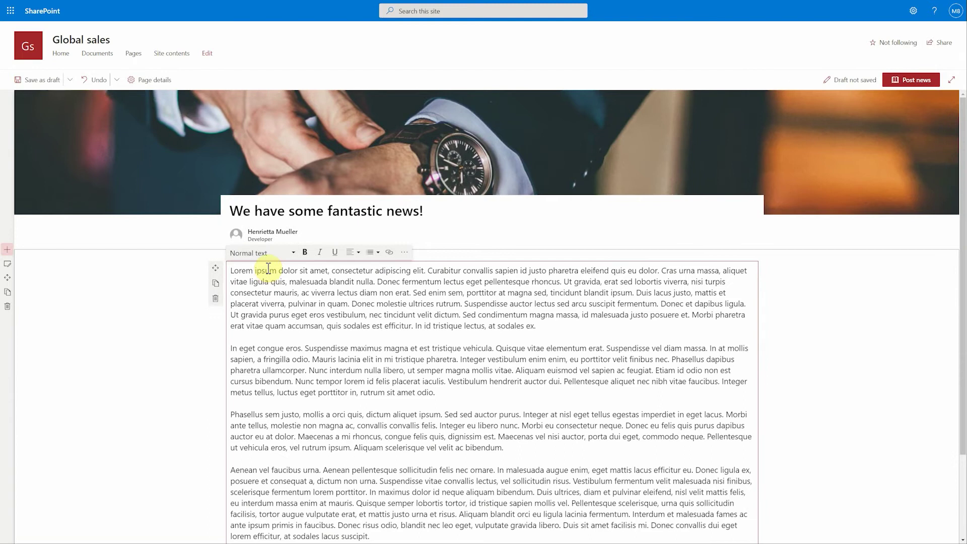
click(875, 359)
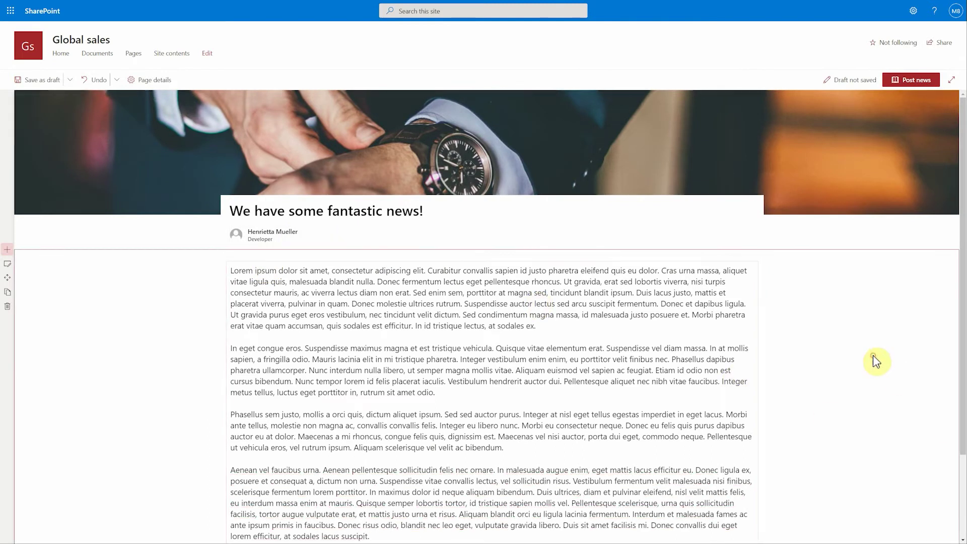
click(492, 258)
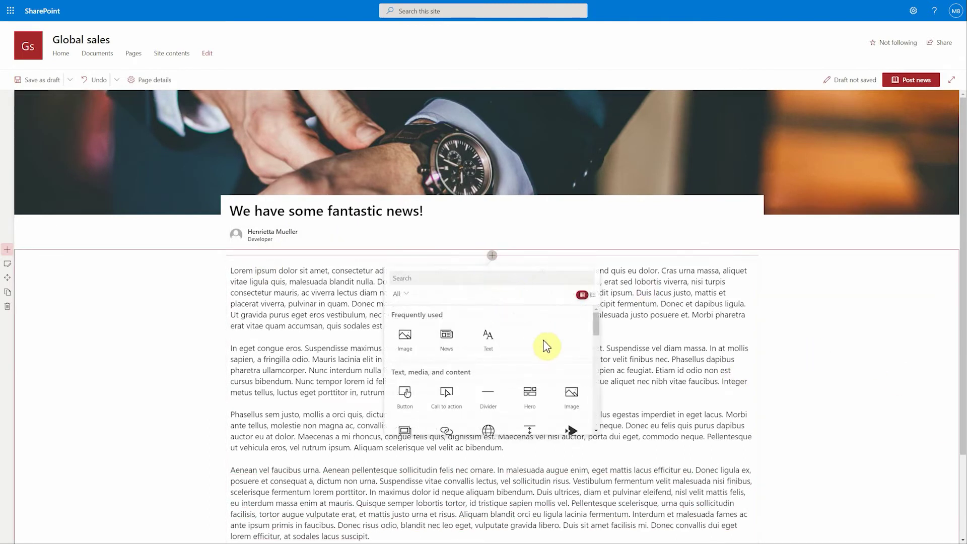
scroll(551, 361, down, 3)
scroll(544, 362, down, 2)
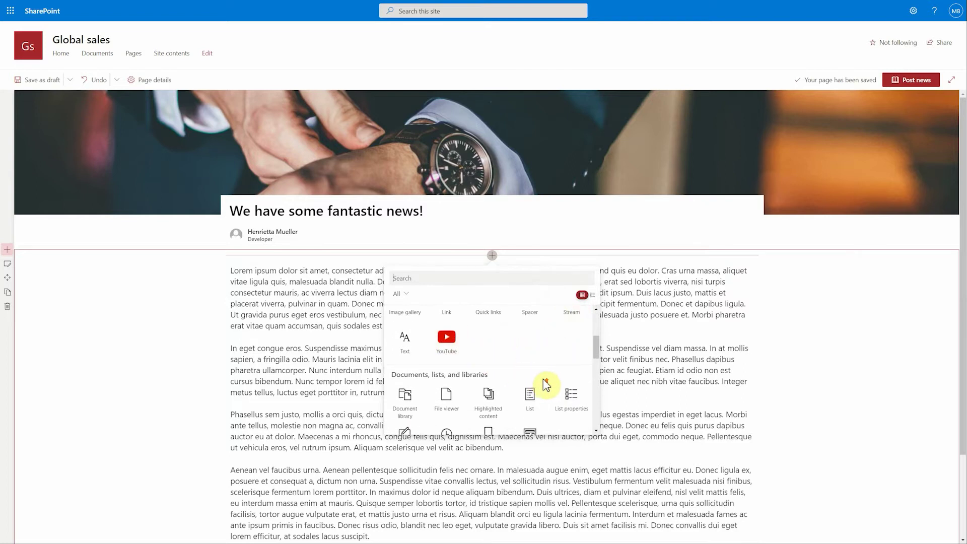
scroll(552, 387, up, 3)
click(605, 352)
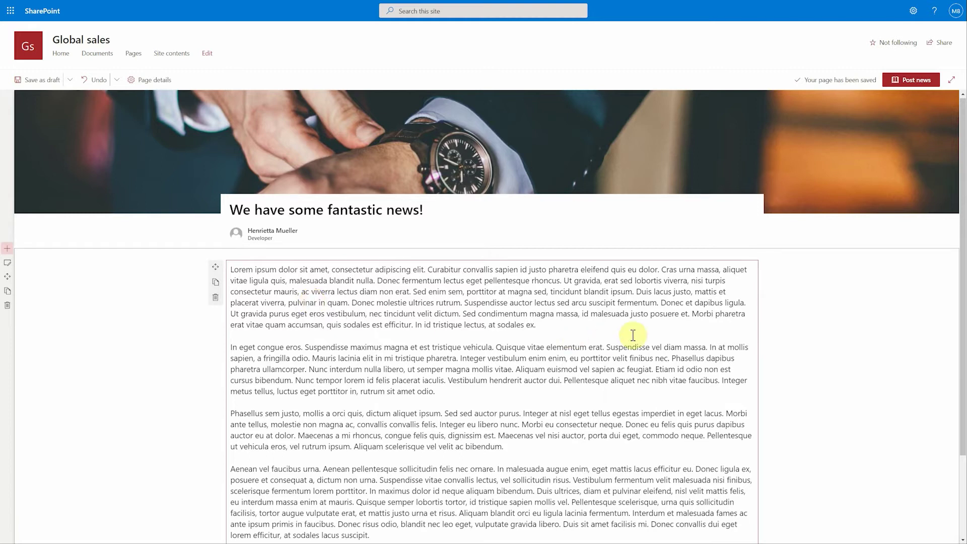
Deselect the body text, save the post as a draft, and return to the Global sales home
click(832, 342)
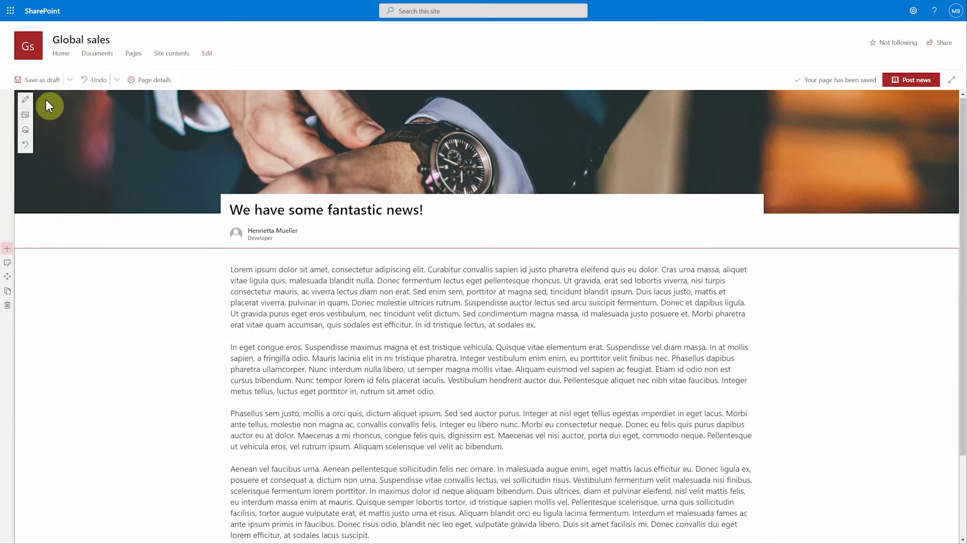
click(38, 81)
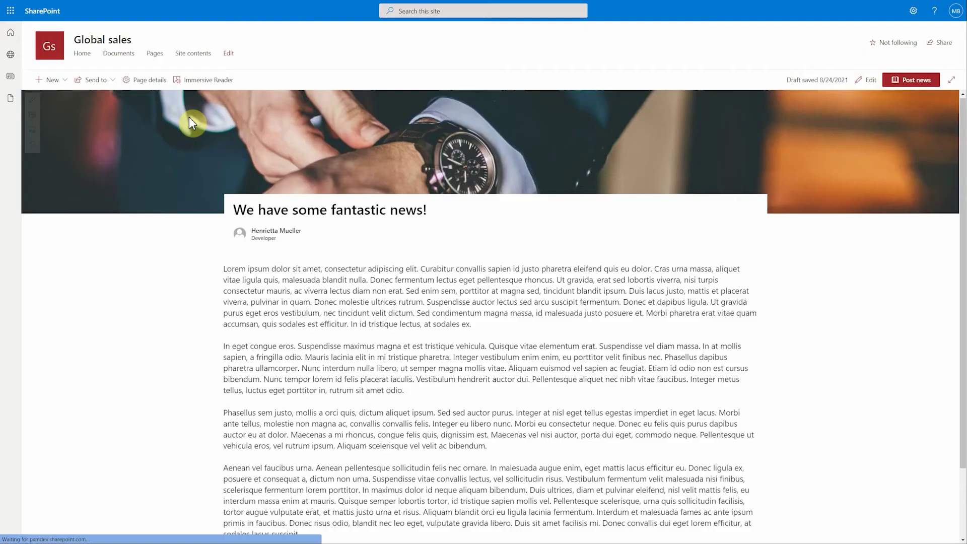
scroll(228, 303, down, 1)
scroll(229, 303, up, 1)
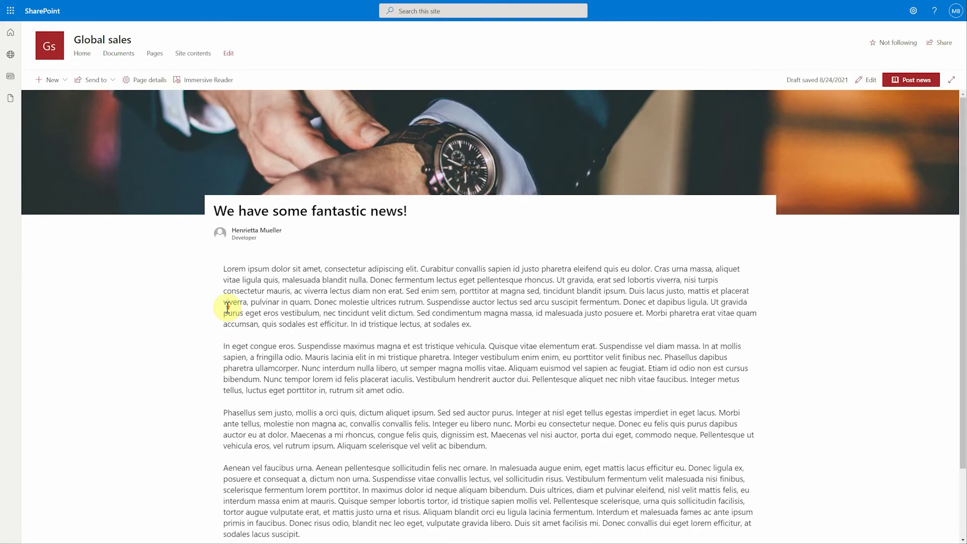
click(82, 54)
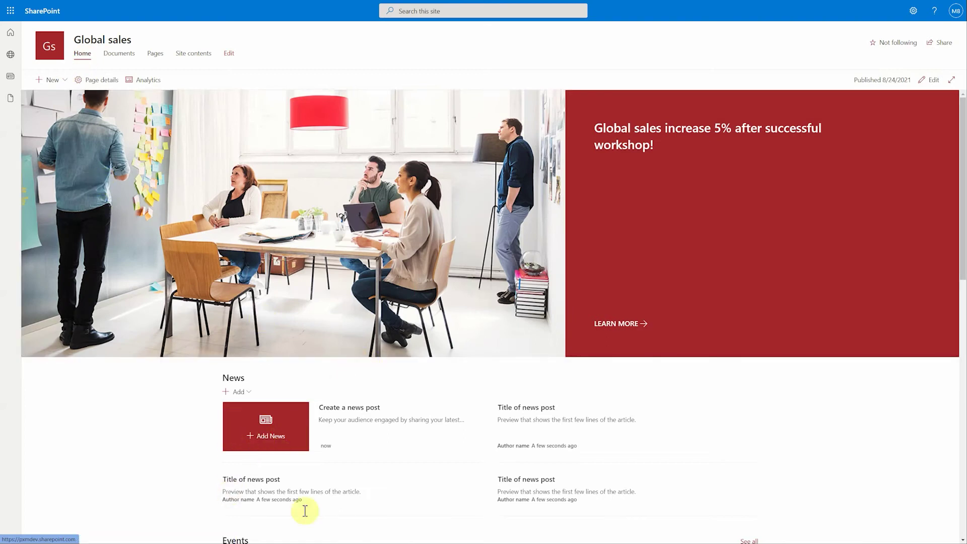
Open the Site Pages library through the gear menu's Site contents
click(913, 11)
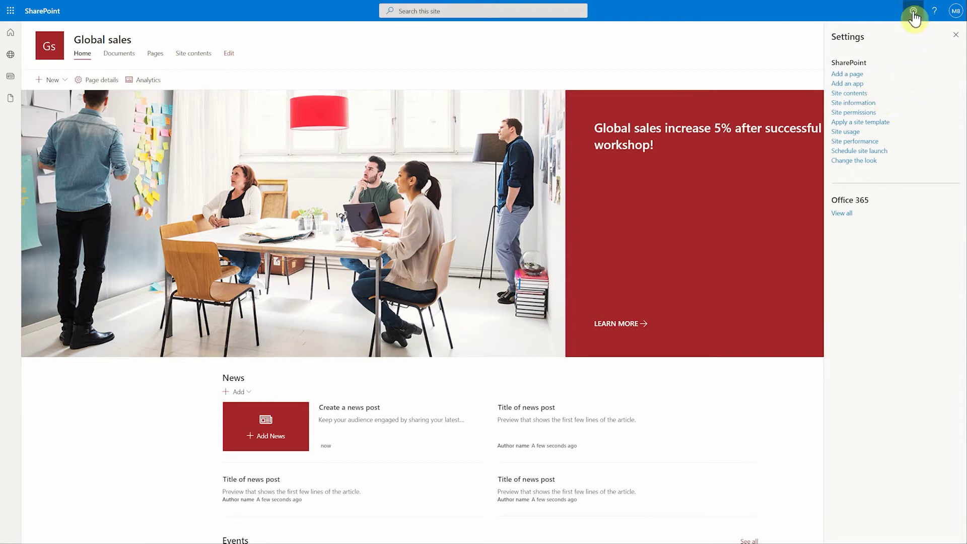
click(851, 94)
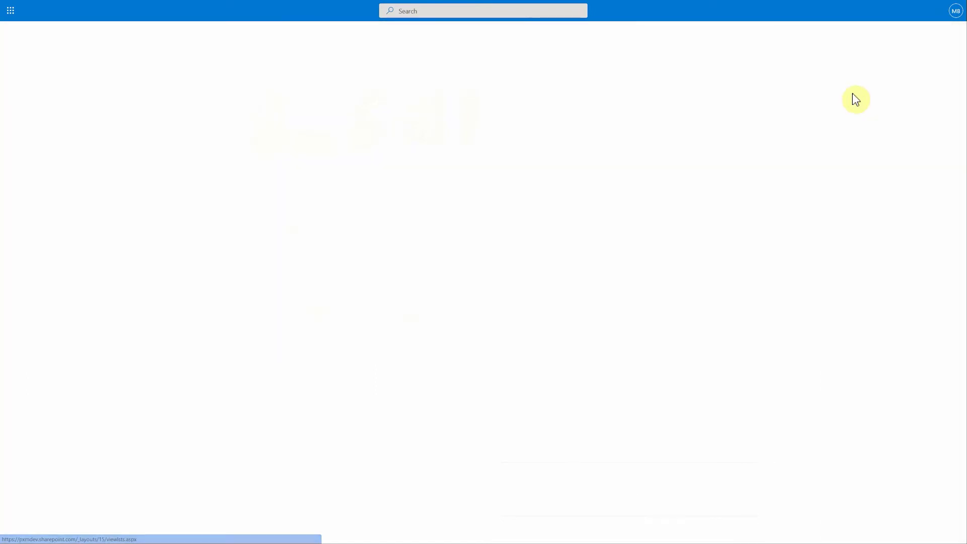
click(70, 254)
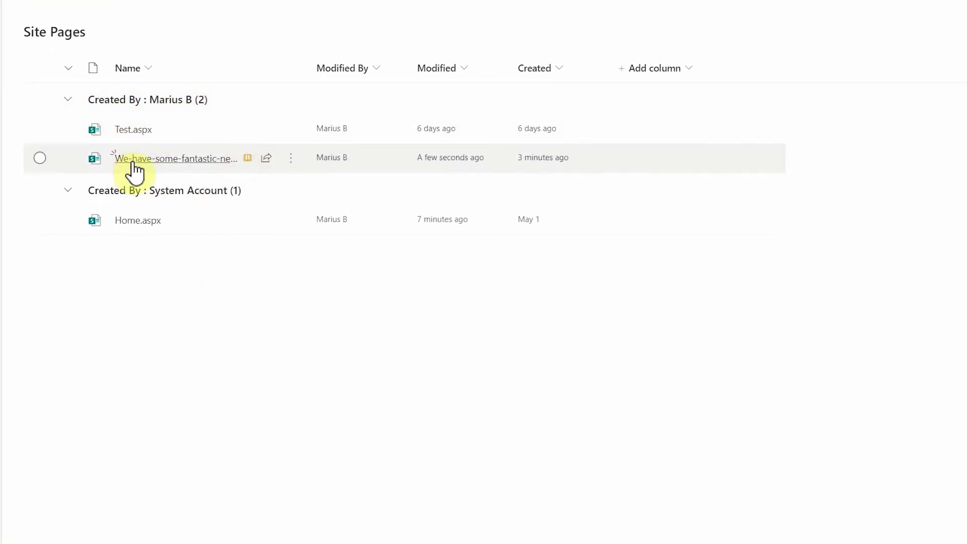
mouse_move(175, 158)
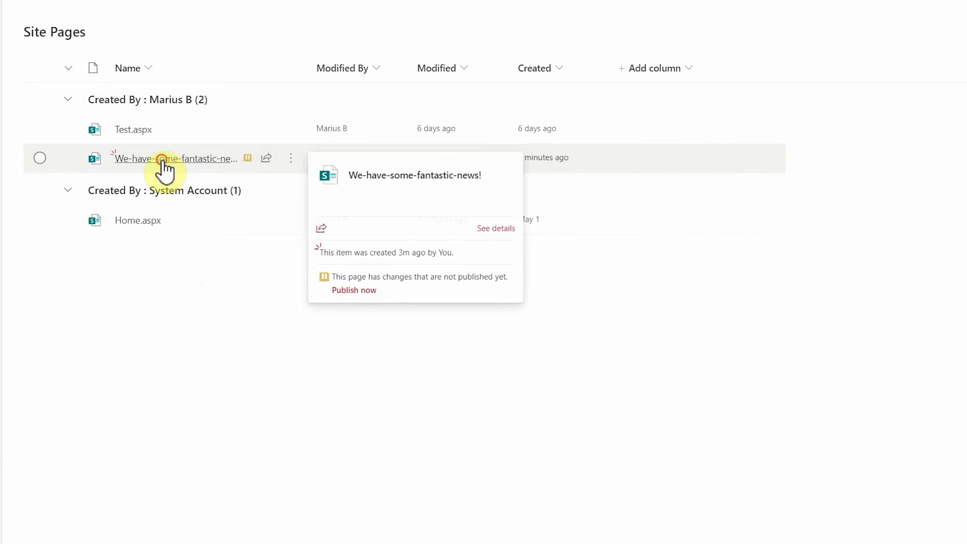
Open the 'We have some fantastic news!' page from the Site Pages list
click(163, 159)
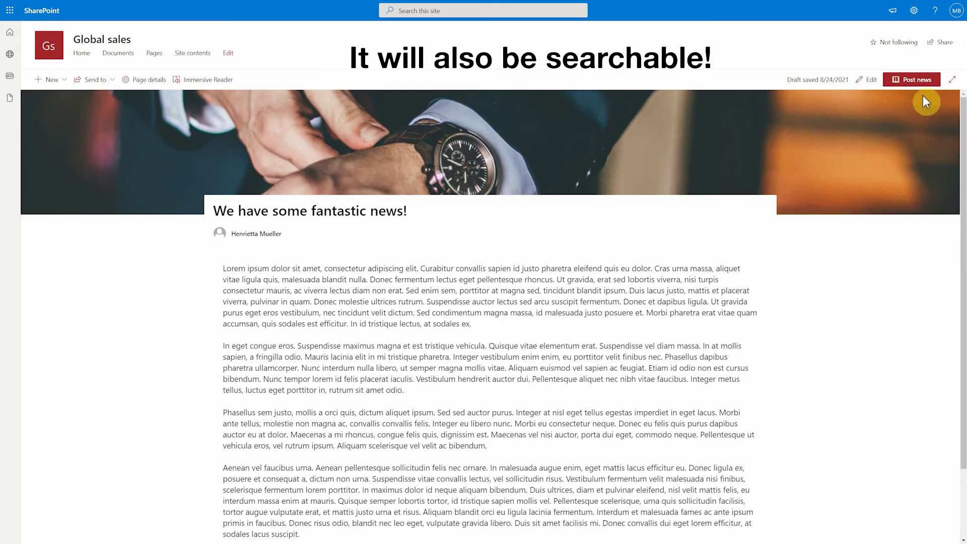
Post the news, then return to the Global sales home page to see it under News
click(909, 82)
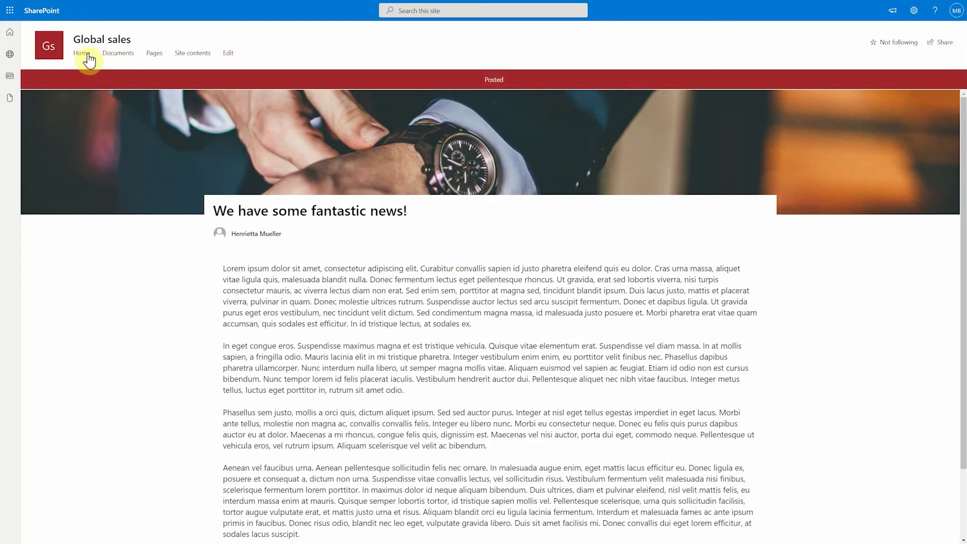
drag(131, 40, 76, 45)
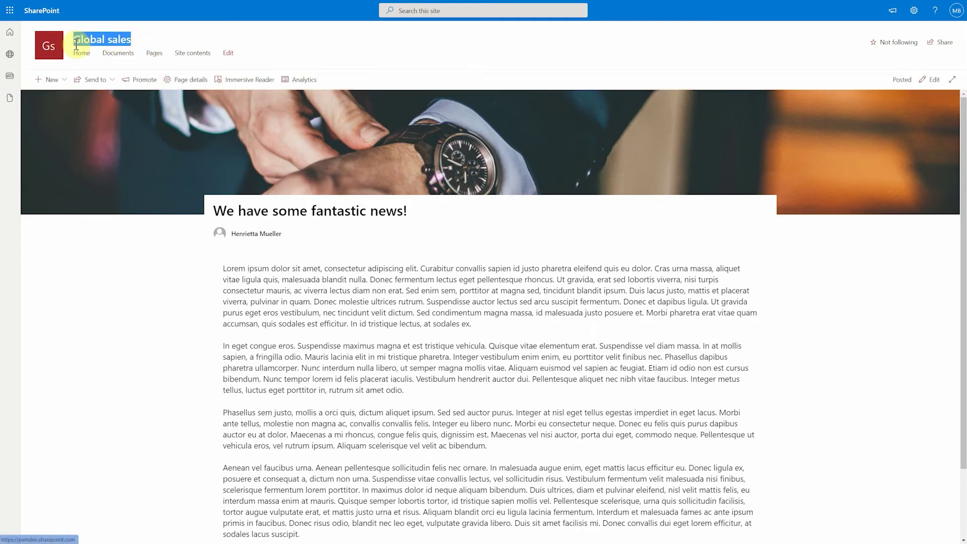
click(182, 38)
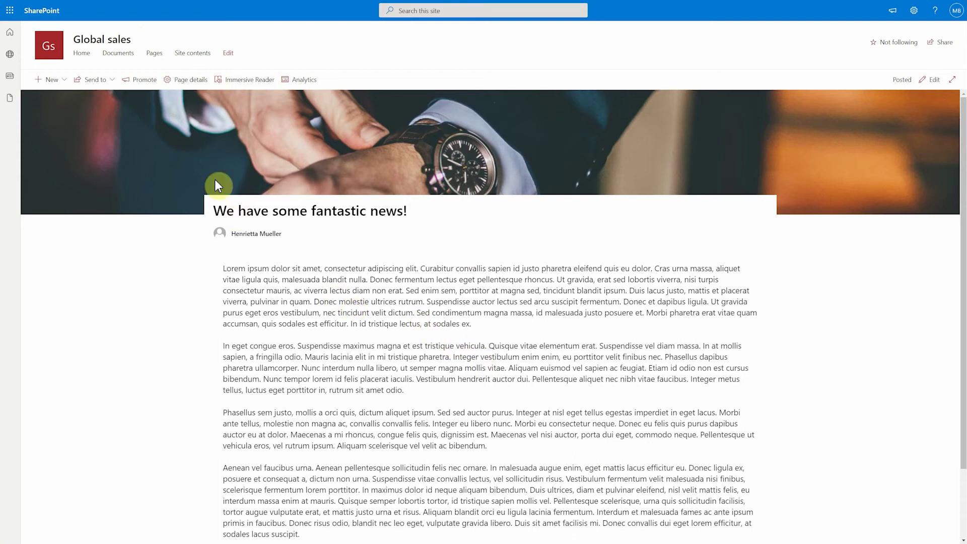
click(83, 54)
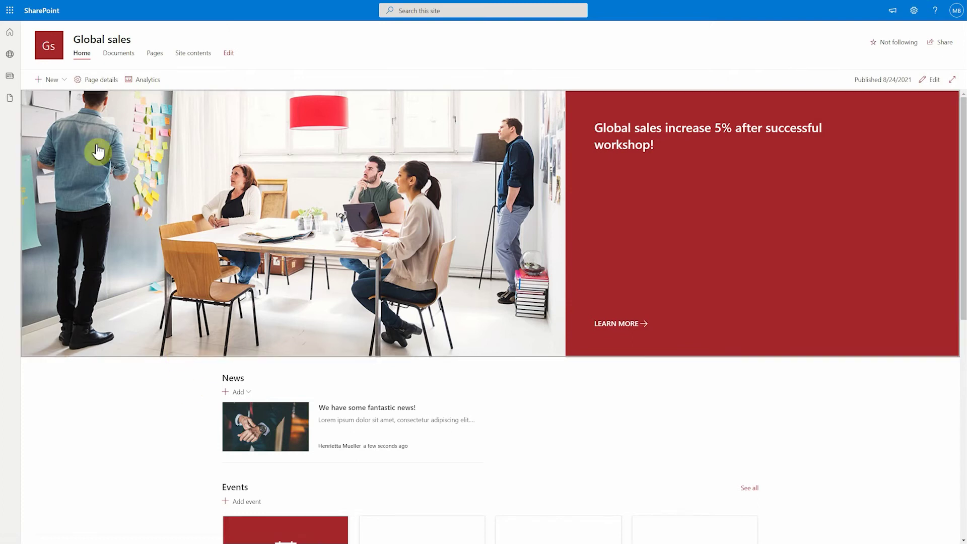
Check the My News feed, then return to the start page showing 'We have some fantastic news!'
click(10, 78)
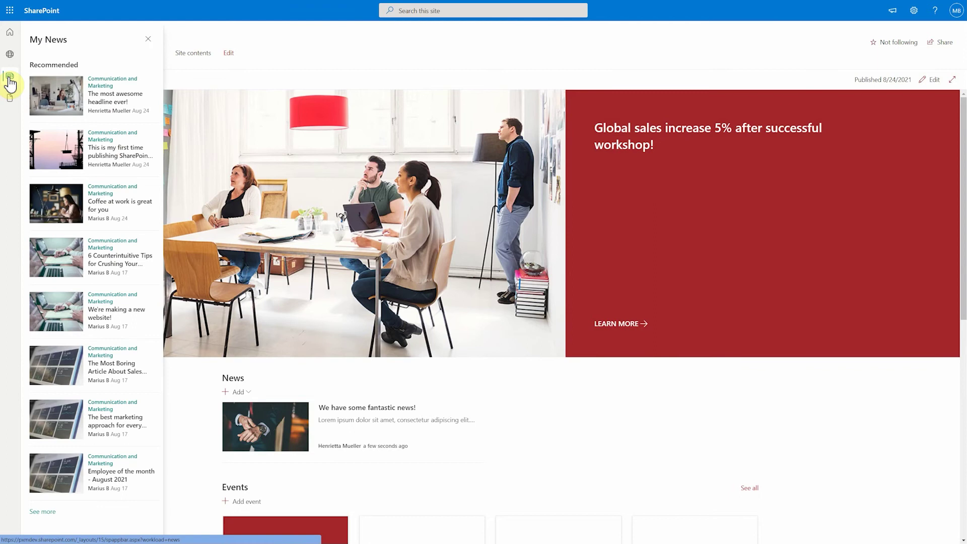
click(147, 39)
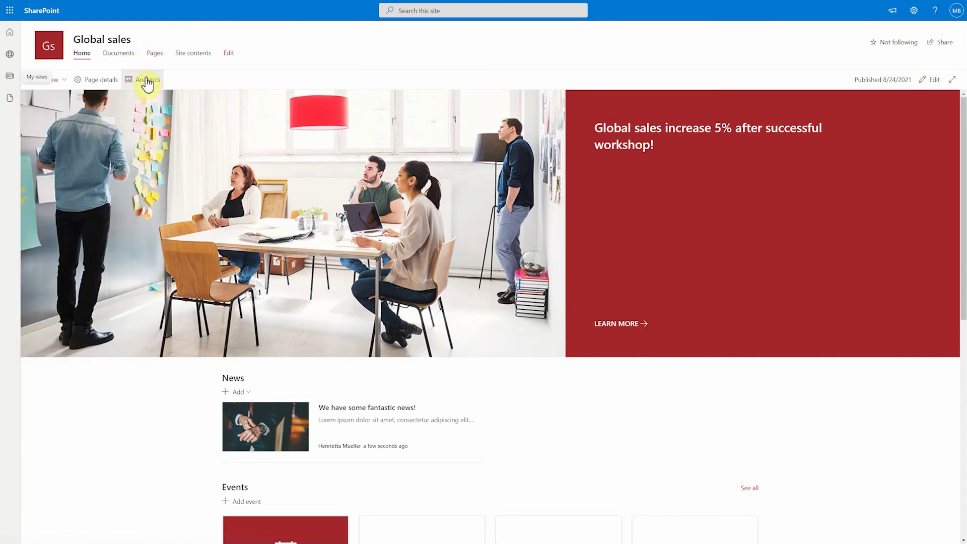
click(10, 75)
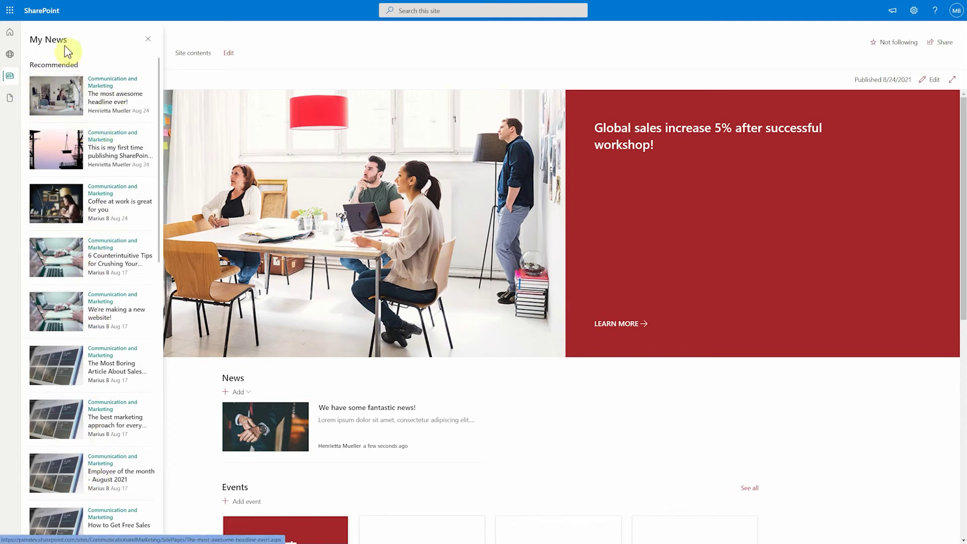
click(10, 34)
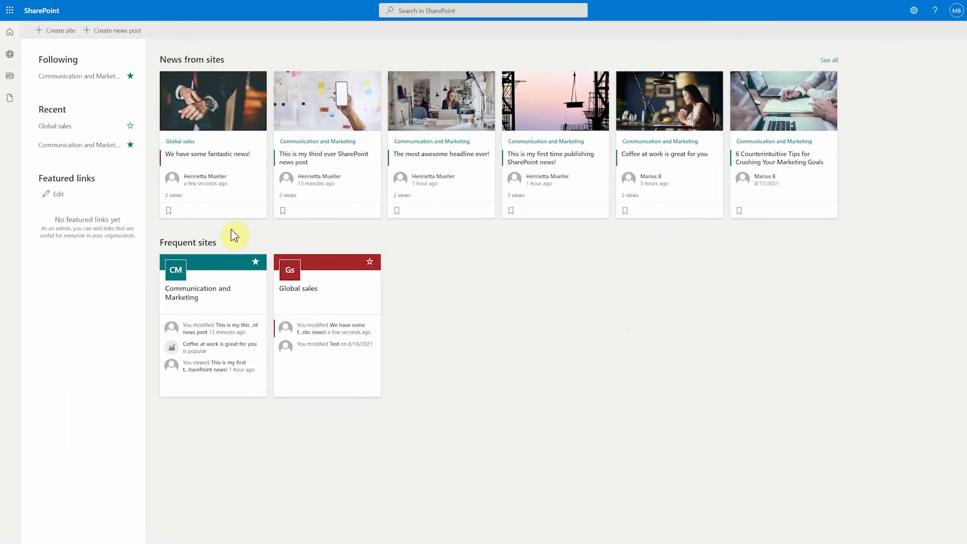
Follow Global sales from its card and site header, then return to the start page
click(371, 262)
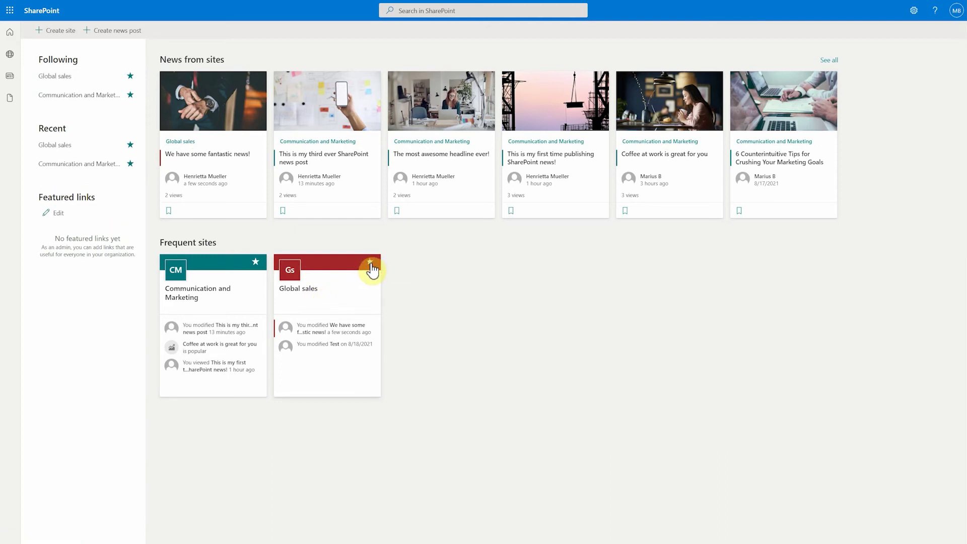
click(305, 298)
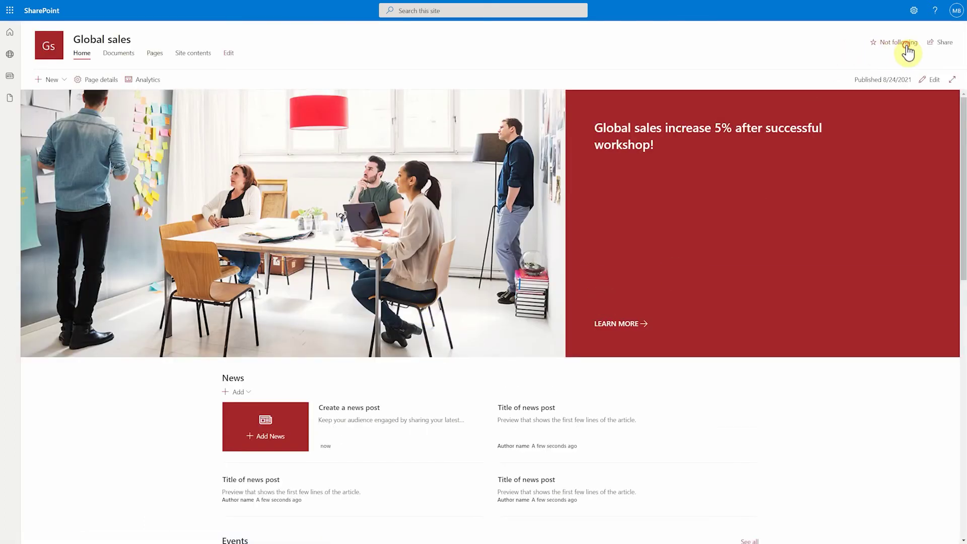
click(907, 47)
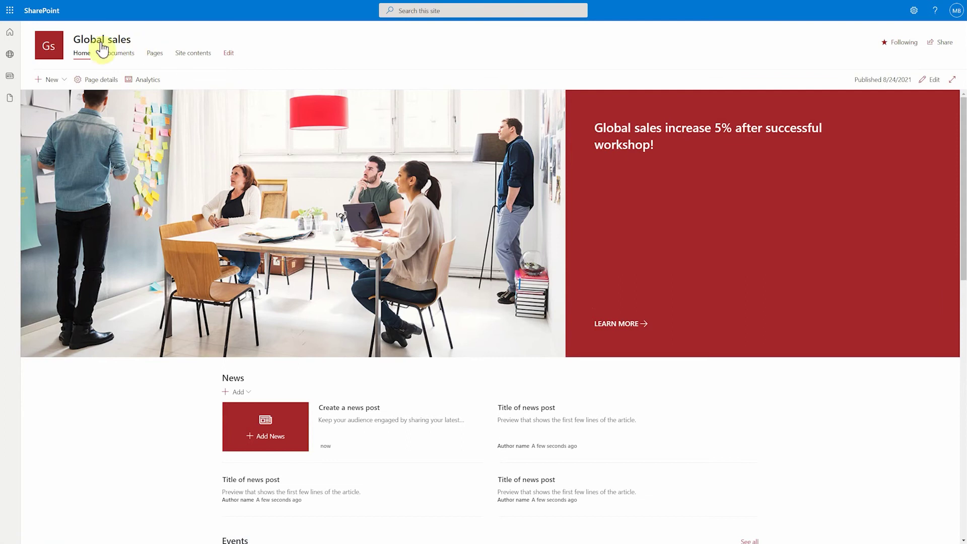
click(9, 40)
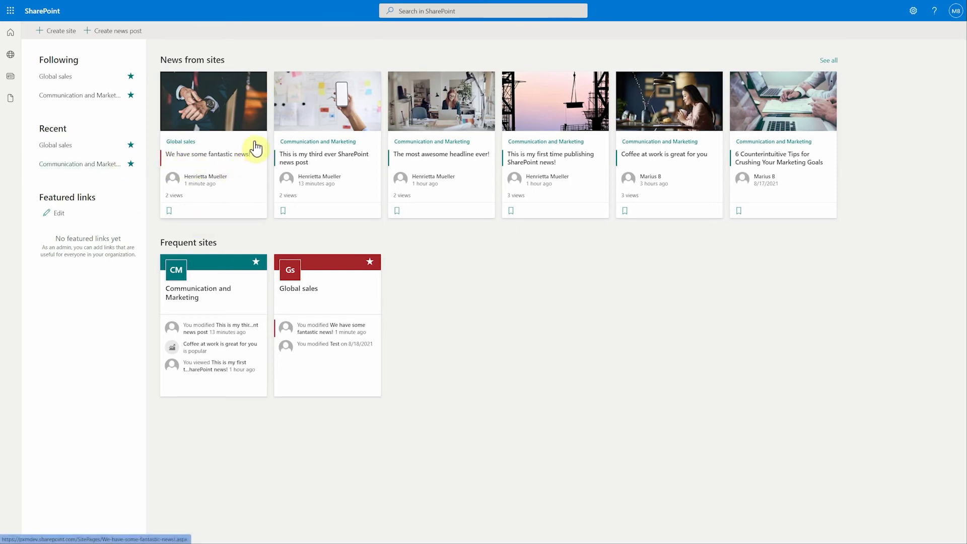
Open the 'We have some fantastic news!' post from News from sites
click(213, 161)
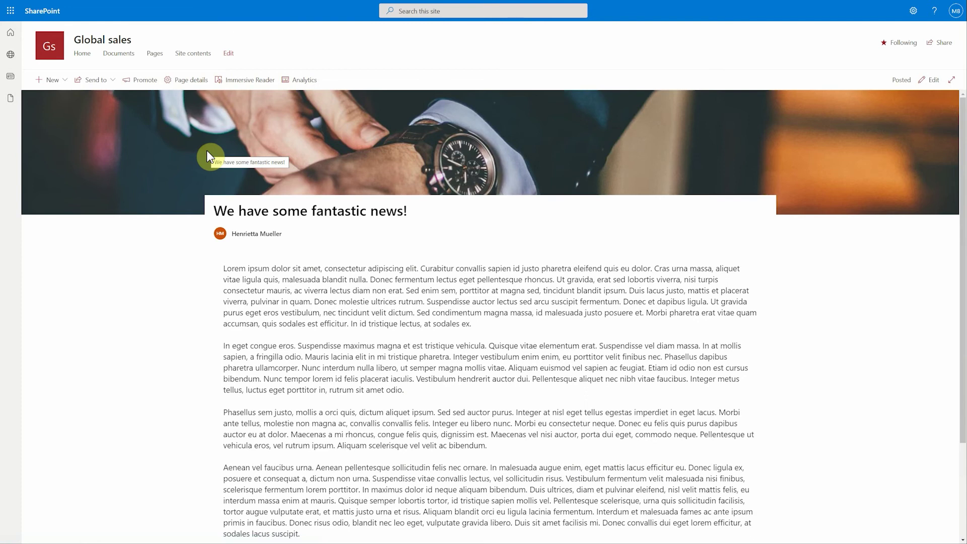